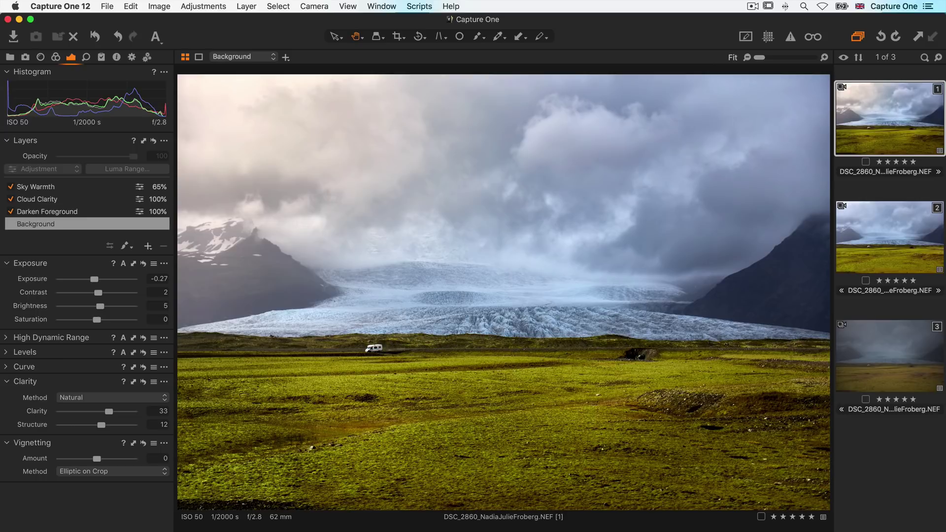
Select the second, unlayered copy of DSC_2860 and show its Color tools
{"action": "key", "text": "Down"}
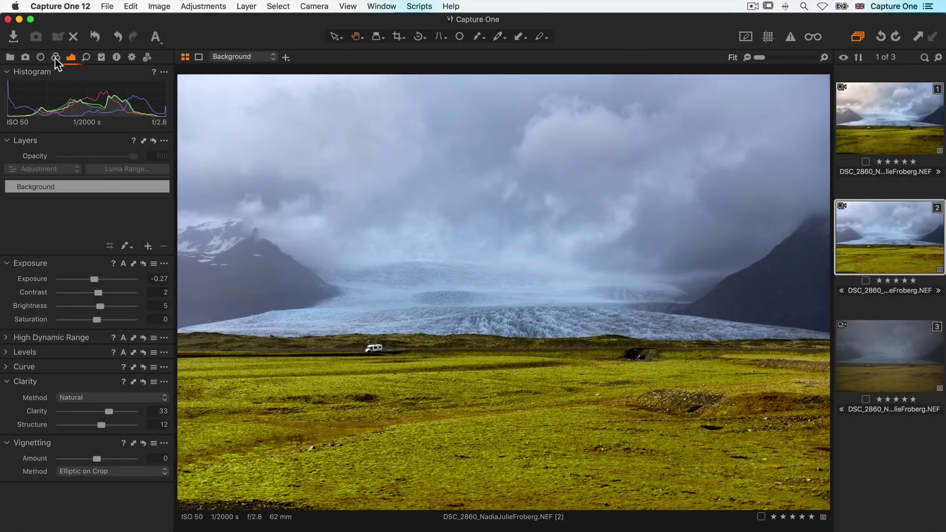
{"action": "left_click", "coordinate": [54, 58]}
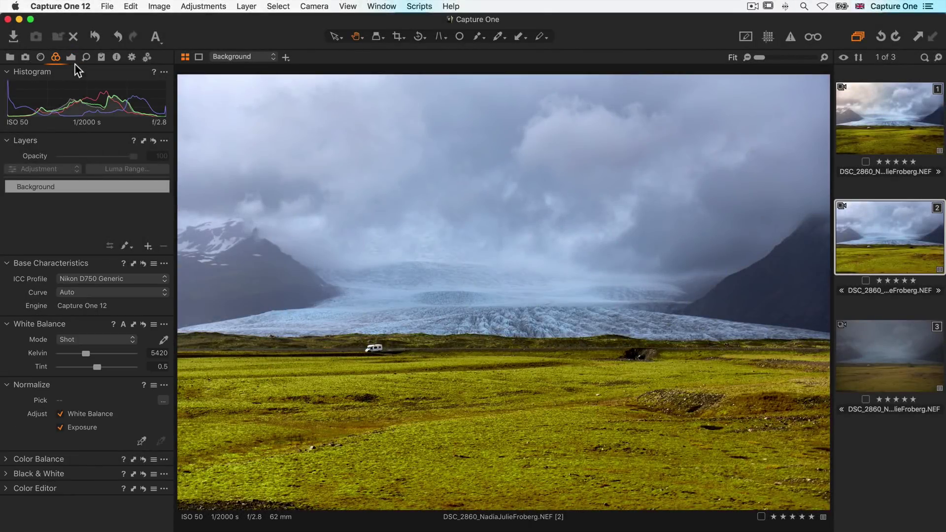
Add adjustment layer Layer 1 above Background, previewing Clarity and resetting it to 0
{"action": "left_click", "coordinate": [72, 57]}
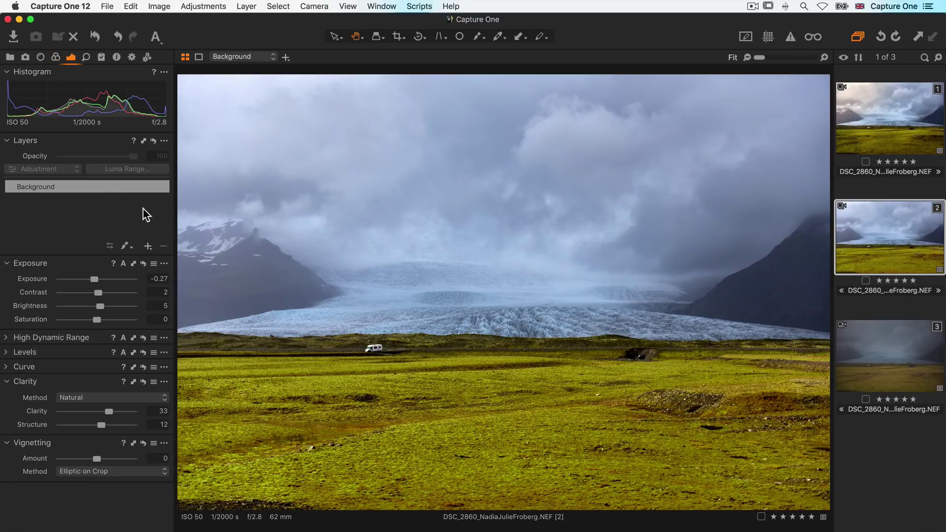
{"action": "left_click", "coordinate": [148, 246]}
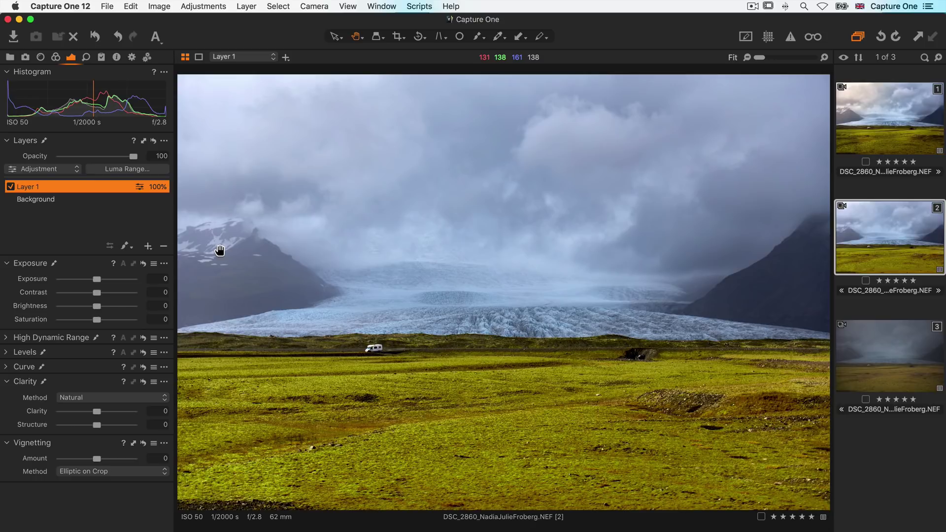
{"action": "left_click_drag", "start_coordinate": [97, 410], "coordinate": [121, 411]}
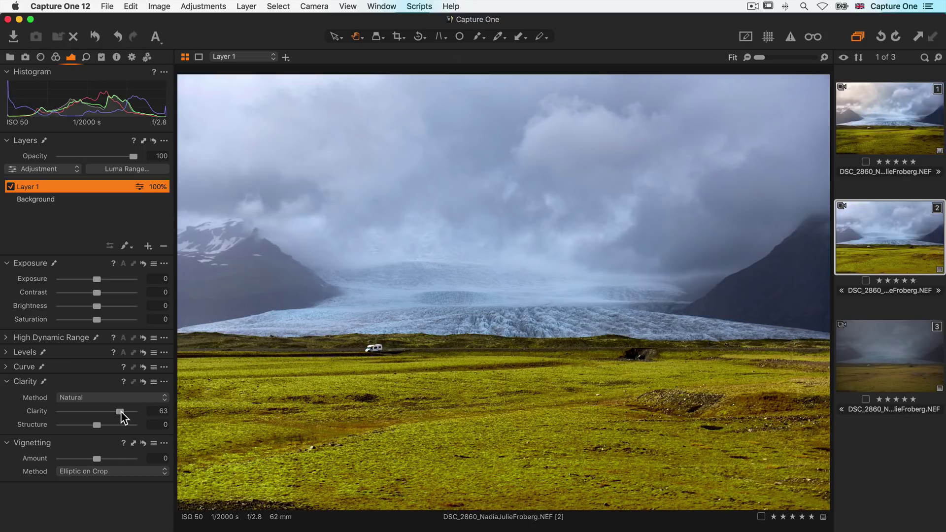
{"action": "left_click", "coordinate": [144, 381]}
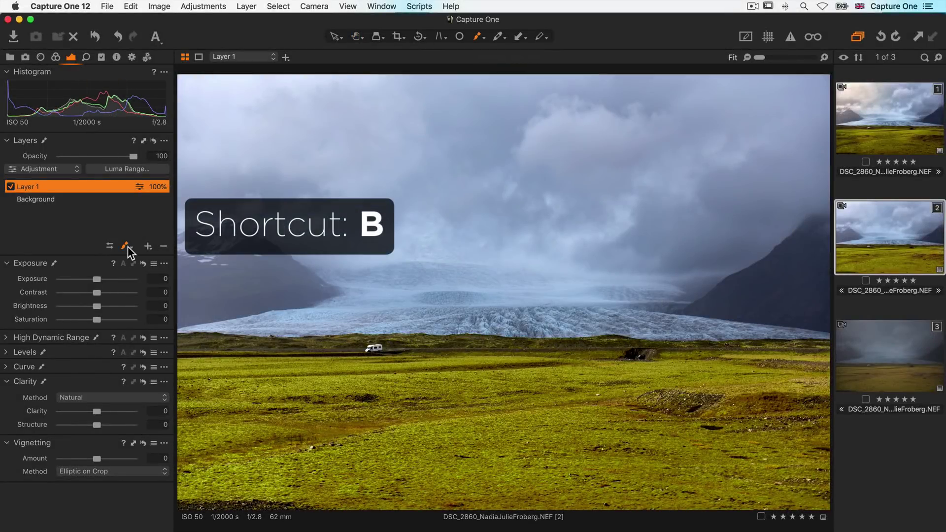
Choose the Draw Mask brush and set its size to 804
{"action": "left_click", "coordinate": [127, 246]}
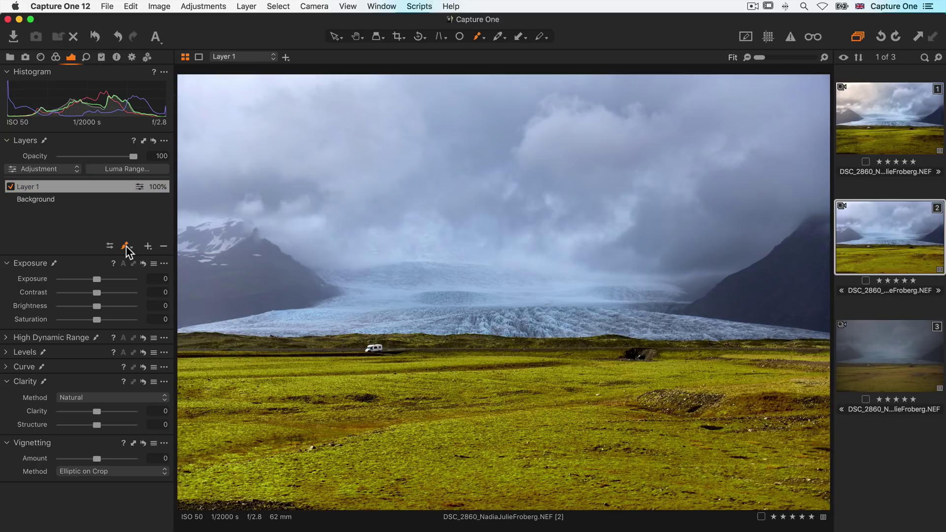
{"action": "right_click", "coordinate": [348, 227]}
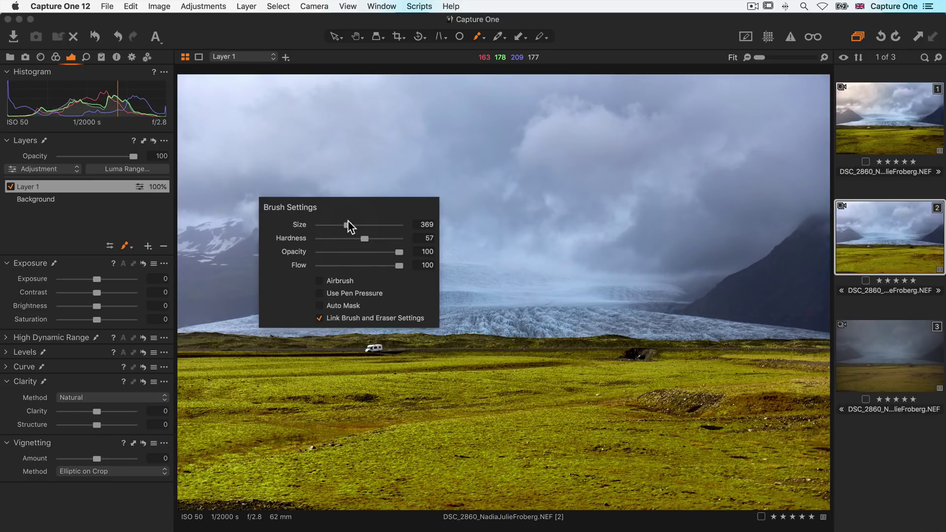
{"action": "mouse_move", "coordinate": [346, 225]}
{"action": "left_mouse_down"}
{"action": "mouse_move", "coordinate": [359, 238]}
{"action": "mouse_move", "coordinate": [335, 235]}
{"action": "left_mouse_up"}
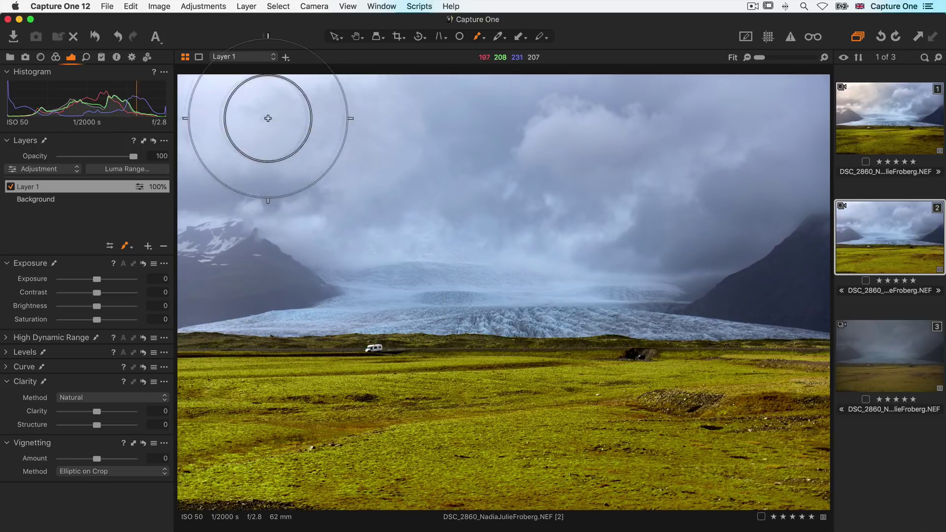
Paint Layer 1's mask across the sky, mountains and glacier, checking coverage with M
{"action": "mouse_move", "coordinate": [201, 95]}
{"action": "left_mouse_down"}
{"action": "mouse_move", "coordinate": [402, 103]}
{"action": "mouse_move", "coordinate": [471, 121]}
{"action": "mouse_move", "coordinate": [247, 140]}
{"action": "mouse_move", "coordinate": [271, 170]}
{"action": "mouse_move", "coordinate": [450, 125]}
{"action": "mouse_move", "coordinate": [567, 120]}
{"action": "mouse_move", "coordinate": [592, 131]}
{"action": "left_mouse_up"}
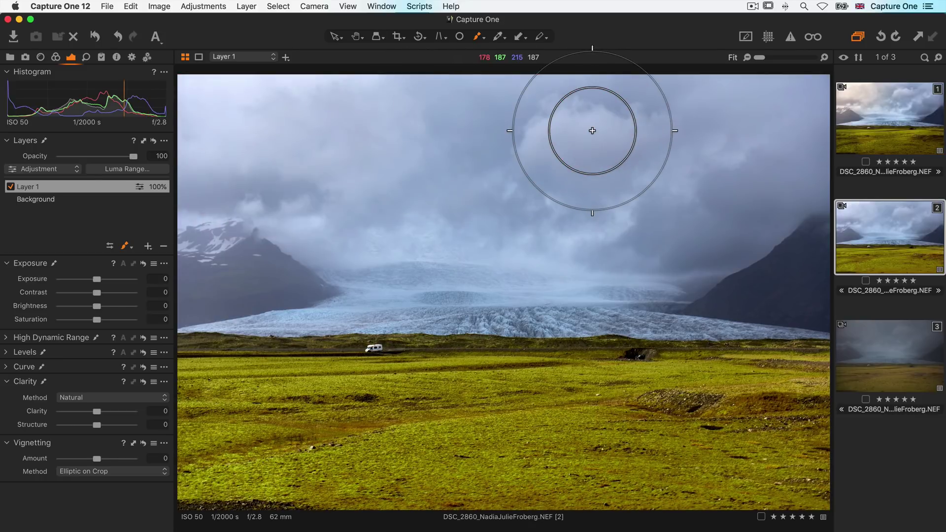
{"action": "mouse_move", "coordinate": [592, 130]}
{"action": "left_mouse_down"}
{"action": "mouse_move", "coordinate": [624, 96]}
{"action": "mouse_move", "coordinate": [775, 87]}
{"action": "mouse_move", "coordinate": [850, 125]}
{"action": "mouse_move", "coordinate": [759, 172]}
{"action": "mouse_move", "coordinate": [381, 194]}
{"action": "mouse_move", "coordinate": [276, 181]}
{"action": "mouse_move", "coordinate": [202, 190]}
{"action": "mouse_move", "coordinate": [296, 253]}
{"action": "mouse_move", "coordinate": [454, 257]}
{"action": "mouse_move", "coordinate": [579, 241]}
{"action": "mouse_move", "coordinate": [683, 248]}
{"action": "mouse_move", "coordinate": [775, 217]}
{"action": "mouse_move", "coordinate": [740, 233]}
{"action": "mouse_move", "coordinate": [498, 281]}
{"action": "mouse_move", "coordinate": [296, 246]}
{"action": "mouse_move", "coordinate": [194, 253]}
{"action": "mouse_move", "coordinate": [332, 234]}
{"action": "left_mouse_up"}
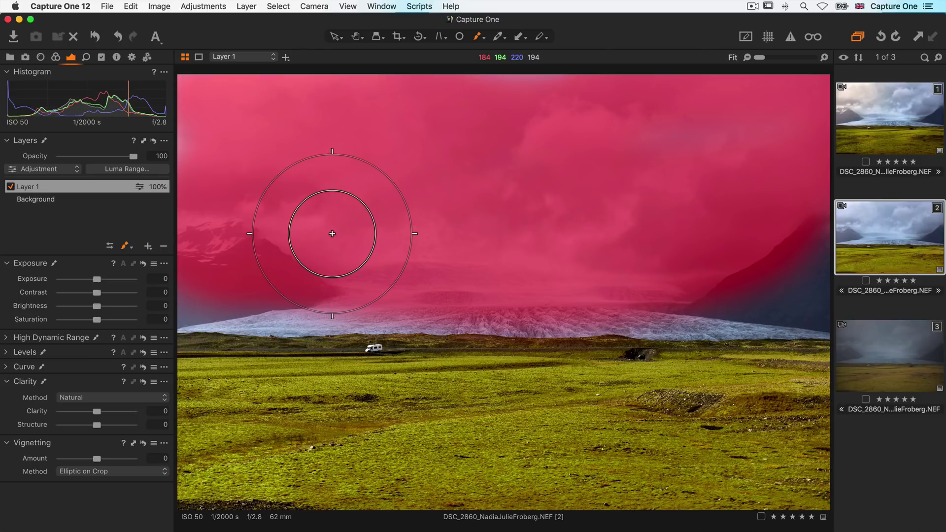
{"action": "key", "text": "m"}
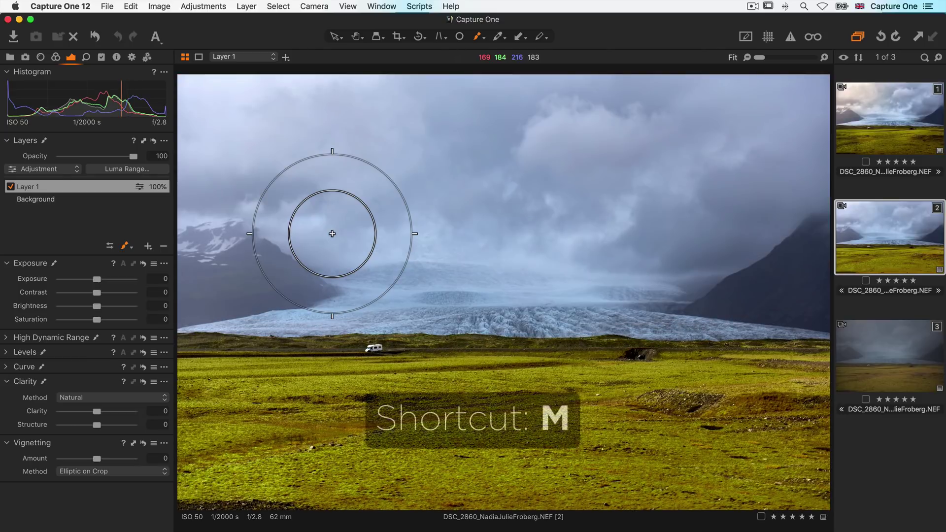
{"action": "key", "text": "m"}
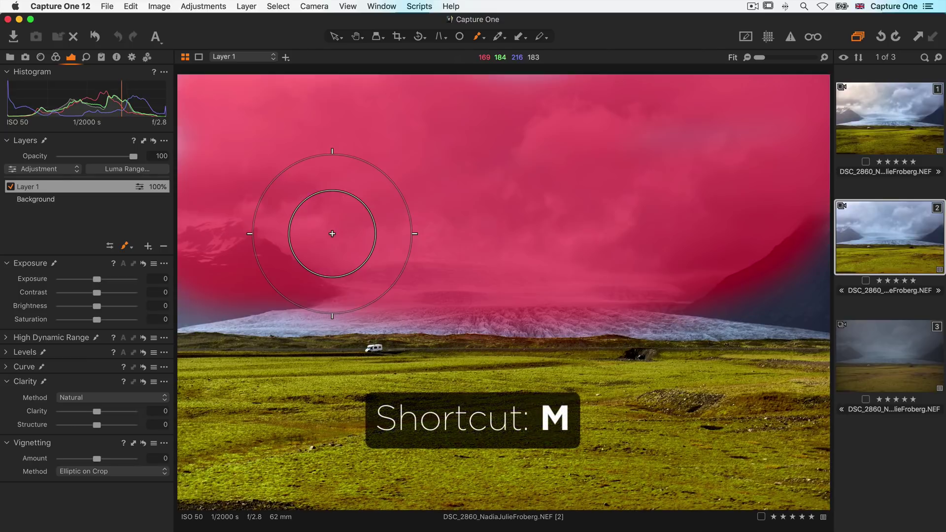
{"action": "mouse_move", "coordinate": [332, 233]}
{"action": "left_mouse_down"}
{"action": "mouse_move", "coordinate": [240, 267]}
{"action": "mouse_move", "coordinate": [228, 294]}
{"action": "mouse_move", "coordinate": [352, 316]}
{"action": "mouse_move", "coordinate": [831, 306]}
{"action": "mouse_move", "coordinate": [814, 232]}
{"action": "mouse_move", "coordinate": [776, 273]}
{"action": "mouse_move", "coordinate": [582, 234]}
{"action": "mouse_move", "coordinate": [264, 252]}
{"action": "mouse_move", "coordinate": [158, 296]}
{"action": "left_mouse_up"}
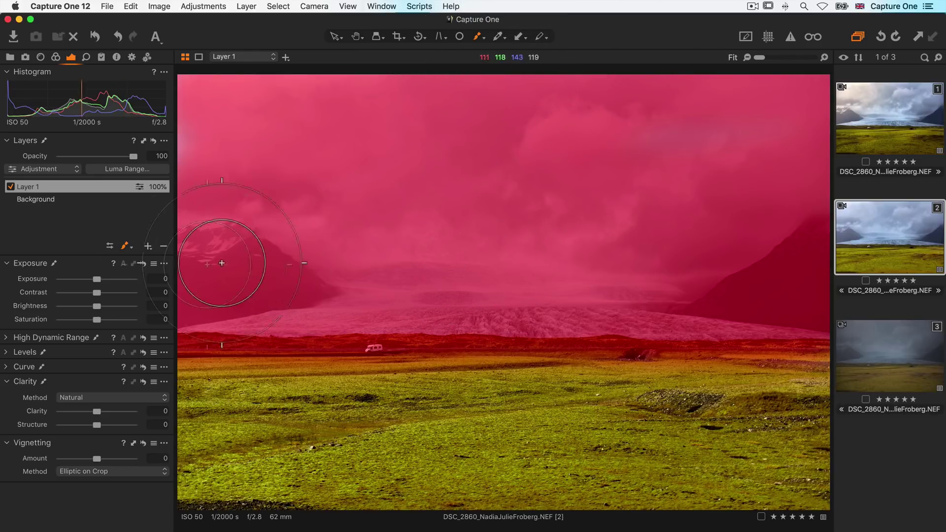
Switch to Erase Mask and remove the mask from the horizon band
{"action": "left_click", "coordinate": [125, 247]}
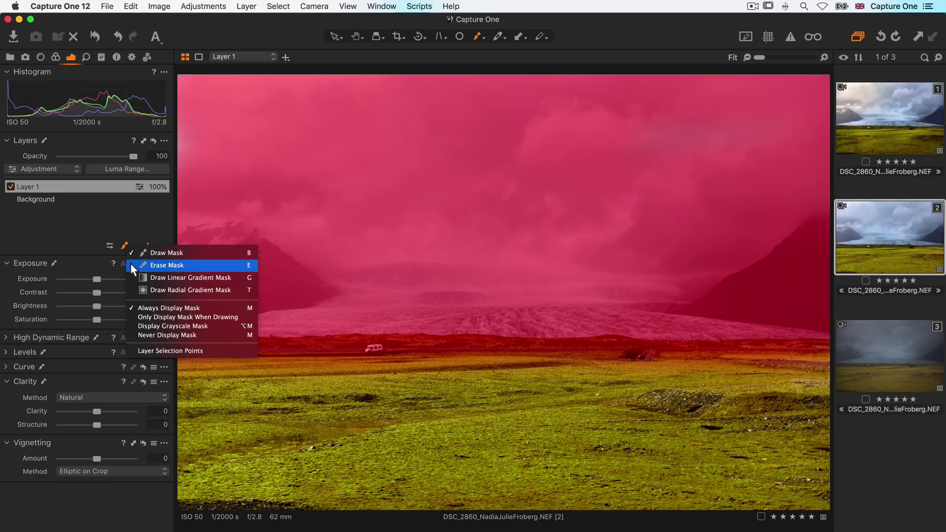
{"action": "left_click", "coordinate": [132, 266]}
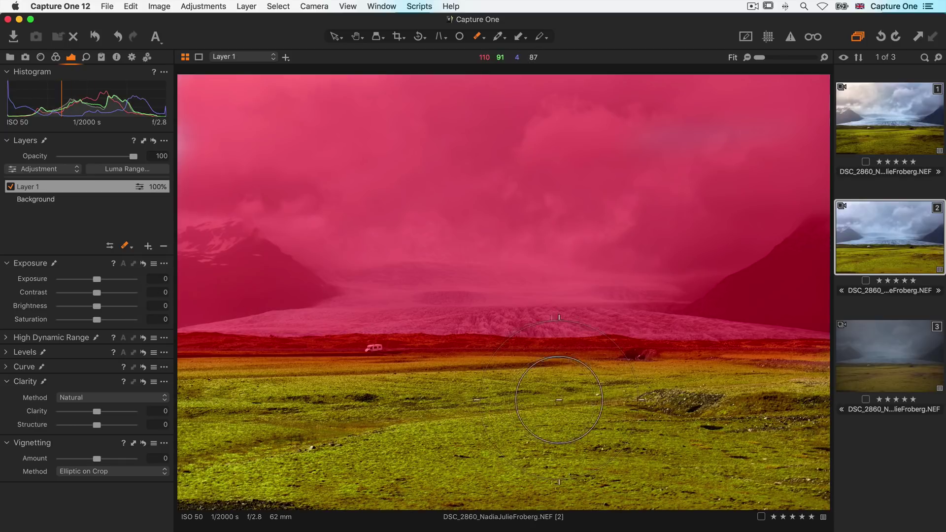
{"action": "mouse_move", "coordinate": [762, 385]}
{"action": "left_mouse_down"}
{"action": "mouse_move", "coordinate": [508, 394]}
{"action": "mouse_move", "coordinate": [357, 357]}
{"action": "mouse_move", "coordinate": [201, 382]}
{"action": "mouse_move", "coordinate": [371, 392]}
{"action": "mouse_move", "coordinate": [558, 364]}
{"action": "mouse_move", "coordinate": [764, 381]}
{"action": "mouse_move", "coordinate": [421, 339]}
{"action": "mouse_move", "coordinate": [362, 361]}
{"action": "mouse_move", "coordinate": [246, 376]}
{"action": "mouse_move", "coordinate": [487, 403]}
{"action": "left_mouse_up"}
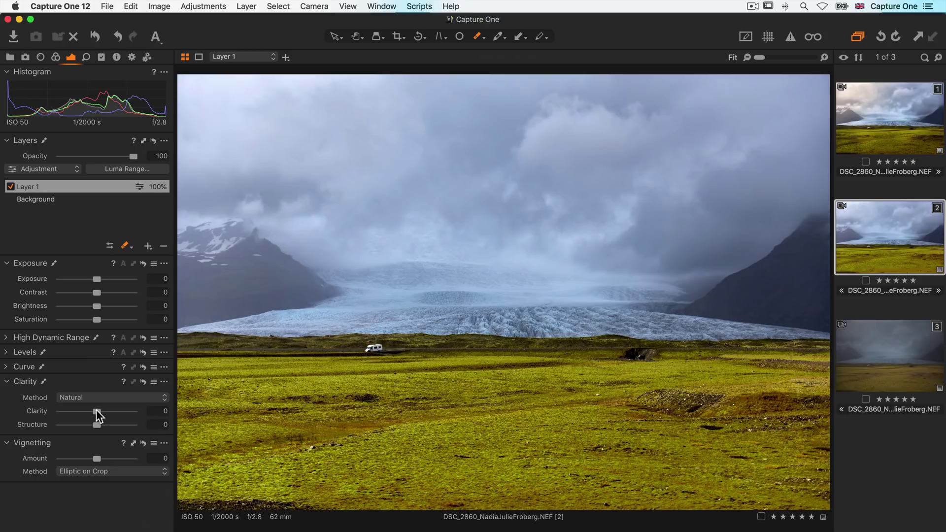
Set Layer 1's Clarity to 100
{"action": "left_click_drag", "start_coordinate": [96, 412], "coordinate": [141, 411]}
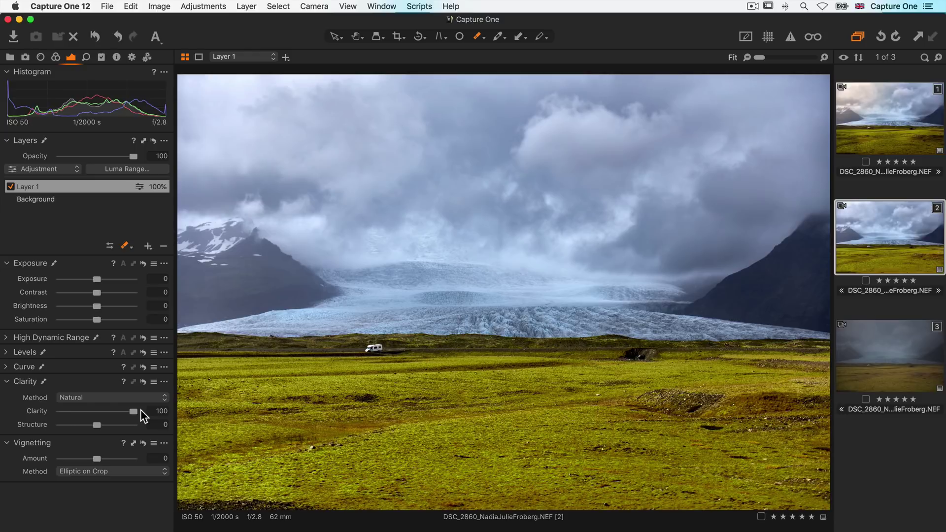
Rename Layer 1 to 'Cloud Clarity'
{"action": "left_click", "coordinate": [53, 185]}
{"action": "double_click", "coordinate": [53, 186]}
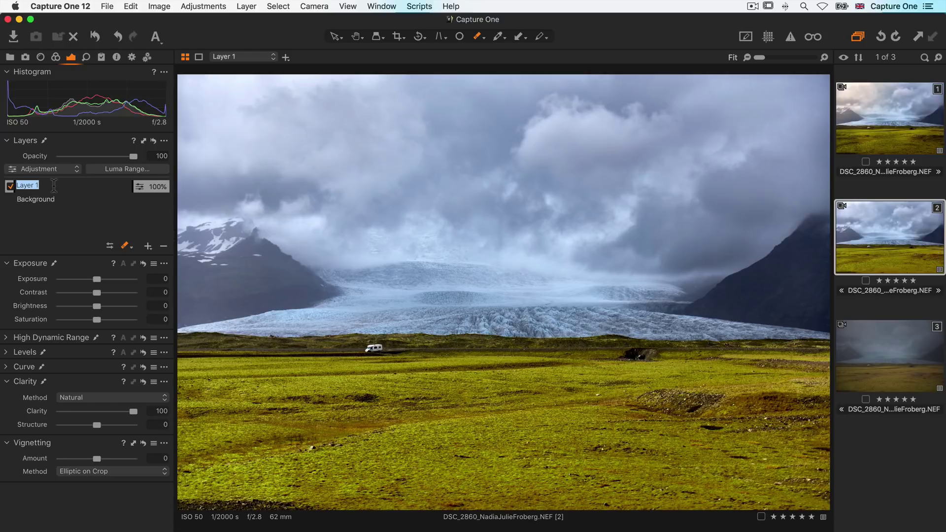
{"action": "type", "text": "Cloud Clarity"}
{"action": "key", "text": "Return"}
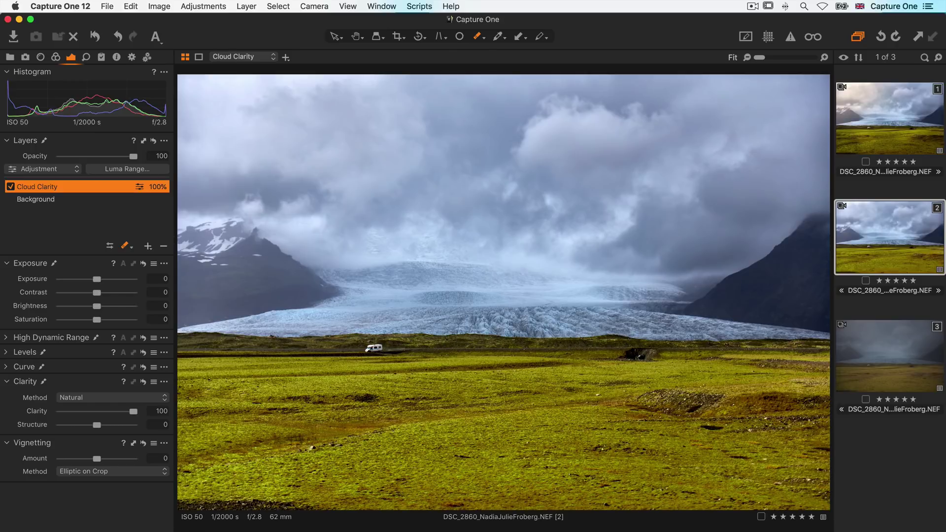
Add a new adjustment layer named 'Darken Foreground'
{"action": "left_click", "coordinate": [152, 248]}
{"action": "type", "text": "Darken Foreground"}
{"action": "key", "text": "Return"}
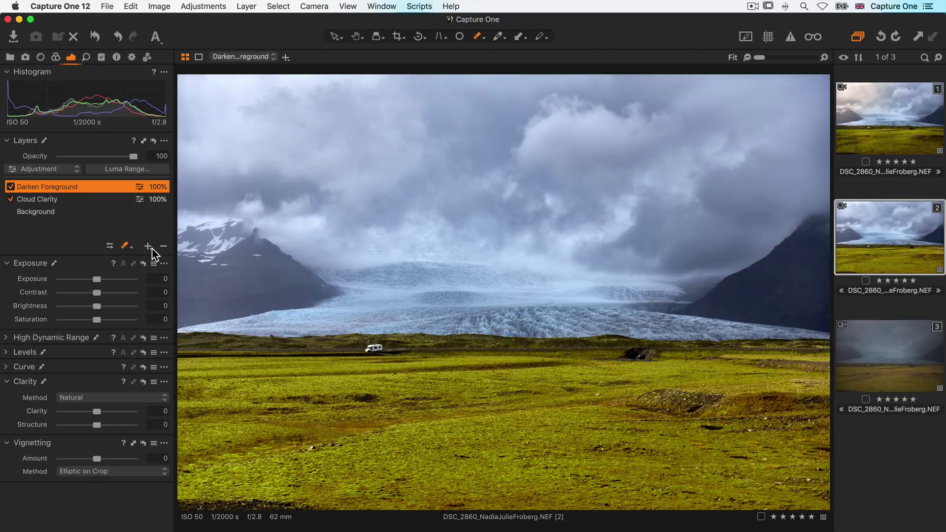
Set Darken Foreground exposure to -0.82 and brush its mask over the grass (Flow 10, Size 508)
{"action": "left_click_drag", "start_coordinate": [97, 279], "coordinate": [88, 278]}
{"action": "right_click", "coordinate": [279, 375]}
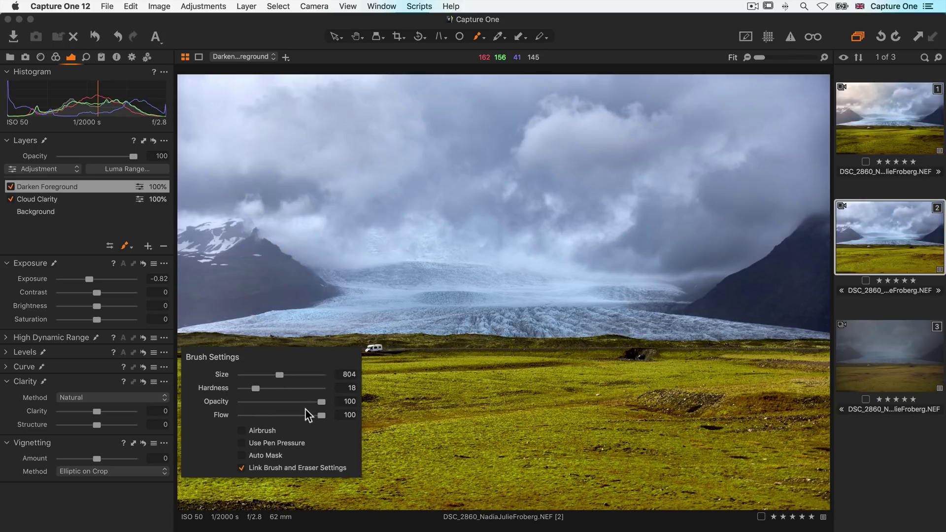
{"action": "left_click_drag", "start_coordinate": [321, 416], "coordinate": [250, 417]}
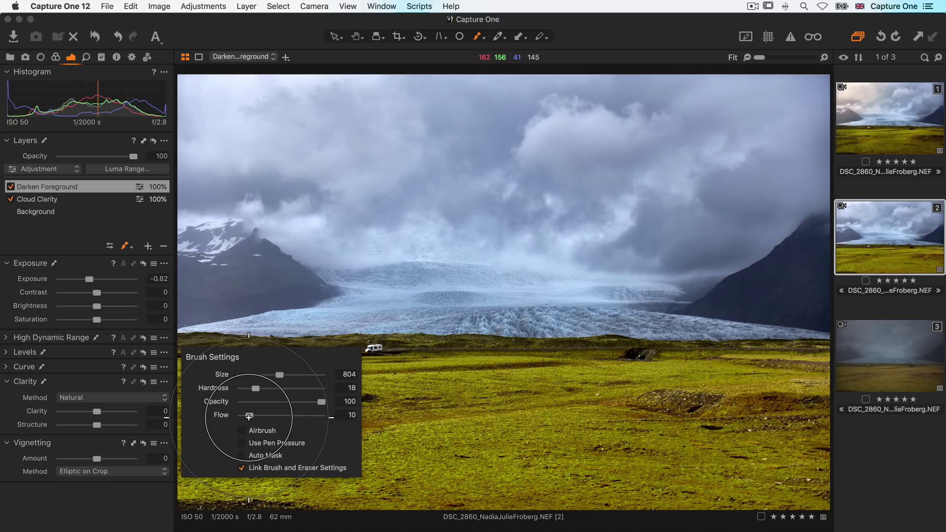
{"action": "left_click_drag", "start_coordinate": [279, 375], "coordinate": [247, 389]}
{"action": "mouse_move", "coordinate": [259, 431]}
{"action": "left_mouse_down"}
{"action": "mouse_move", "coordinate": [198, 467]}
{"action": "mouse_move", "coordinate": [227, 445]}
{"action": "mouse_move", "coordinate": [199, 476]}
{"action": "mouse_move", "coordinate": [209, 419]}
{"action": "mouse_move", "coordinate": [196, 393]}
{"action": "mouse_move", "coordinate": [226, 438]}
{"action": "mouse_move", "coordinate": [338, 460]}
{"action": "mouse_move", "coordinate": [389, 432]}
{"action": "mouse_move", "coordinate": [293, 490]}
{"action": "mouse_move", "coordinate": [529, 428]}
{"action": "mouse_move", "coordinate": [664, 456]}
{"action": "mouse_move", "coordinate": [763, 414]}
{"action": "mouse_move", "coordinate": [790, 436]}
{"action": "mouse_move", "coordinate": [792, 488]}
{"action": "mouse_move", "coordinate": [786, 451]}
{"action": "mouse_move", "coordinate": [748, 416]}
{"action": "mouse_move", "coordinate": [645, 450]}
{"action": "mouse_move", "coordinate": [248, 475]}
{"action": "mouse_move", "coordinate": [215, 491]}
{"action": "mouse_move", "coordinate": [742, 499]}
{"action": "mouse_move", "coordinate": [772, 496]}
{"action": "mouse_move", "coordinate": [763, 483]}
{"action": "mouse_move", "coordinate": [550, 495]}
{"action": "mouse_move", "coordinate": [267, 483]}
{"action": "mouse_move", "coordinate": [567, 500]}
{"action": "mouse_move", "coordinate": [704, 482]}
{"action": "mouse_move", "coordinate": [806, 405]}
{"action": "mouse_move", "coordinate": [680, 450]}
{"action": "mouse_move", "coordinate": [470, 435]}
{"action": "mouse_move", "coordinate": [250, 470]}
{"action": "mouse_move", "coordinate": [198, 488]}
{"action": "mouse_move", "coordinate": [199, 441]}
{"action": "left_mouse_up"}
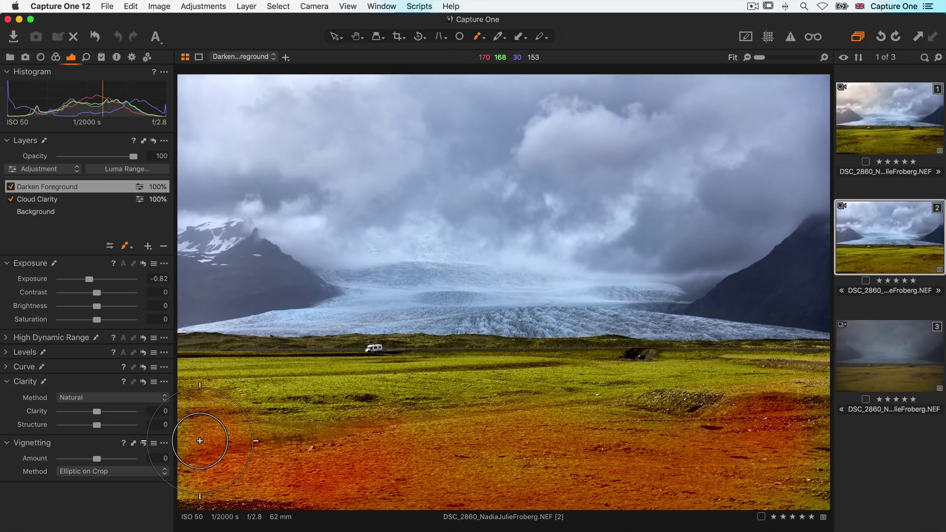
{"action": "left_click_drag", "start_coordinate": [200, 441], "coordinate": [199, 441]}
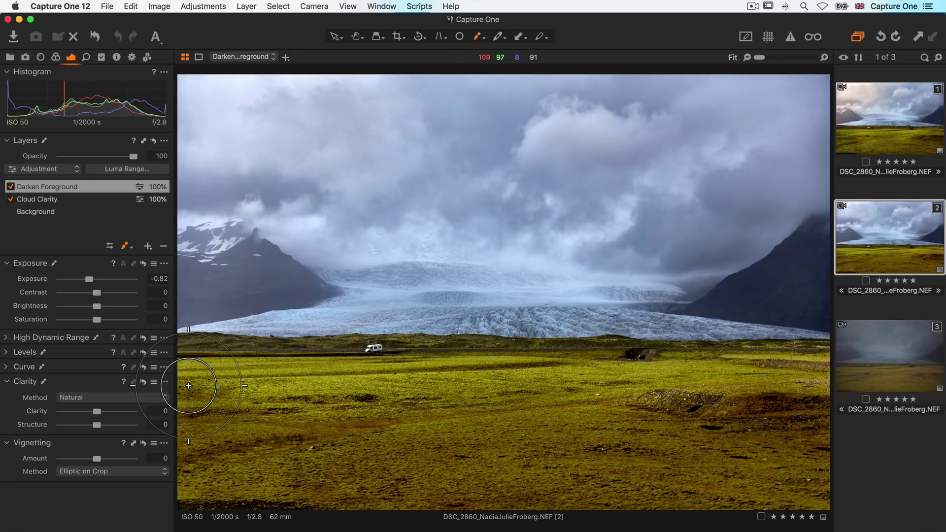
Add a new adjustment layer named 'Sky Warmth'
{"action": "left_click", "coordinate": [148, 246]}
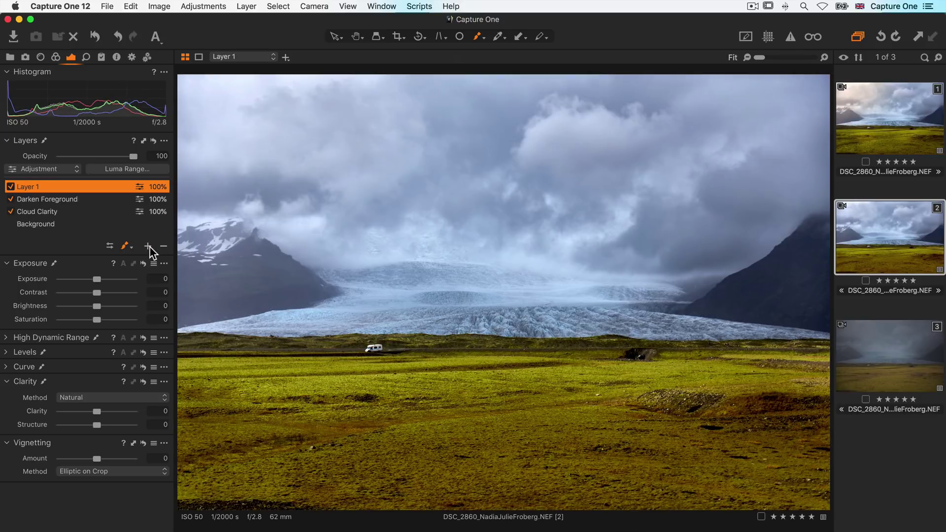
{"action": "double_click", "coordinate": [99, 187]}
{"action": "type", "text": "Sky Warmth"}
{"action": "key", "text": "Return"}
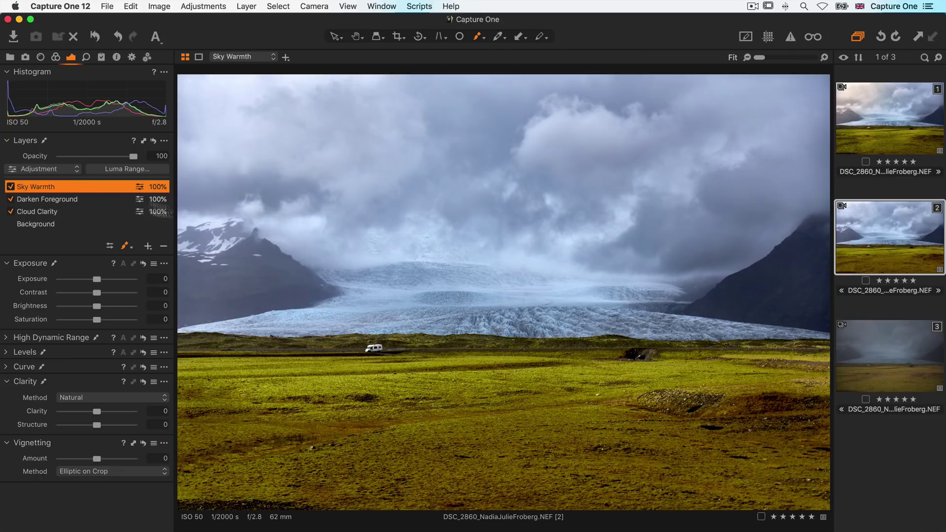
Paint the Sky Warmth mask over the sky with a large, Flow 100 brush
{"action": "right_click", "coordinate": [294, 152]}
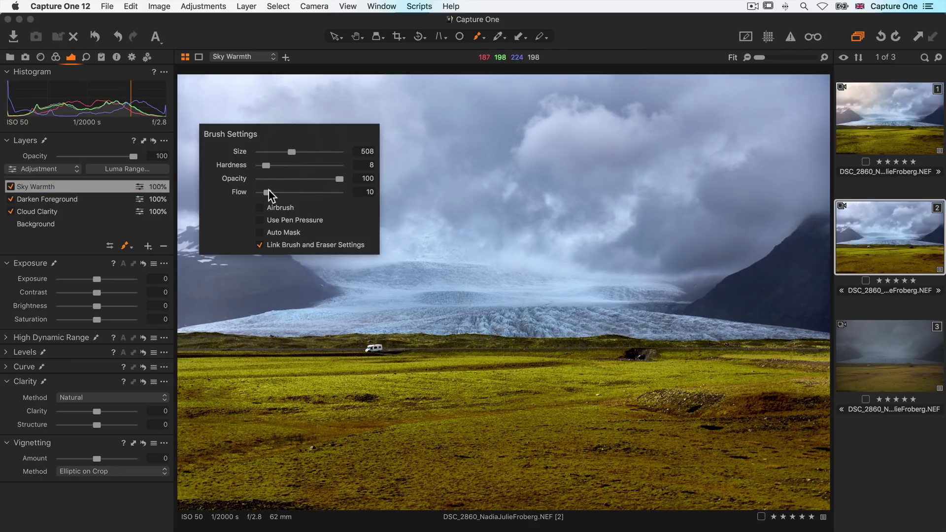
{"action": "left_click_drag", "start_coordinate": [269, 191], "coordinate": [340, 192]}
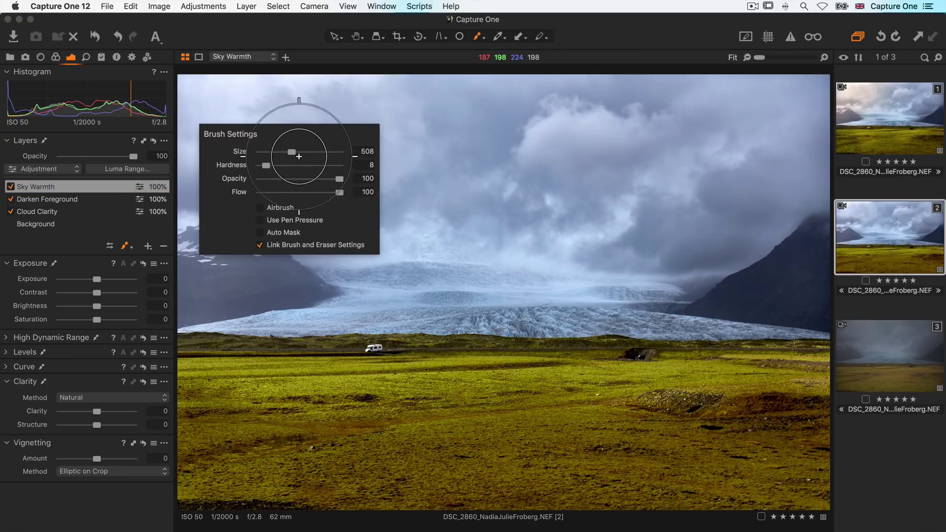
{"action": "mouse_move", "coordinate": [298, 156]}
{"action": "left_mouse_down"}
{"action": "mouse_move", "coordinate": [315, 153]}
{"action": "mouse_move", "coordinate": [252, 165]}
{"action": "left_mouse_up"}
{"action": "mouse_move", "coordinate": [243, 118]}
{"action": "left_mouse_down"}
{"action": "mouse_move", "coordinate": [290, 122]}
{"action": "mouse_move", "coordinate": [237, 203]}
{"action": "mouse_move", "coordinate": [265, 194]}
{"action": "mouse_move", "coordinate": [315, 136]}
{"action": "mouse_move", "coordinate": [280, 177]}
{"action": "mouse_move", "coordinate": [321, 132]}
{"action": "left_mouse_up"}
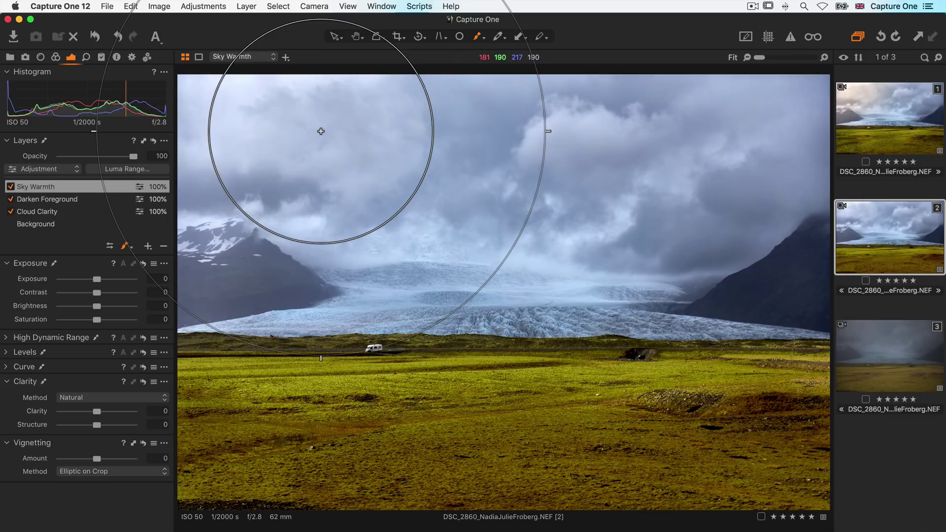
Lift the curve's black point and warm the Master colour balance on Sky Warmth
{"action": "left_click", "coordinate": [7, 367]}
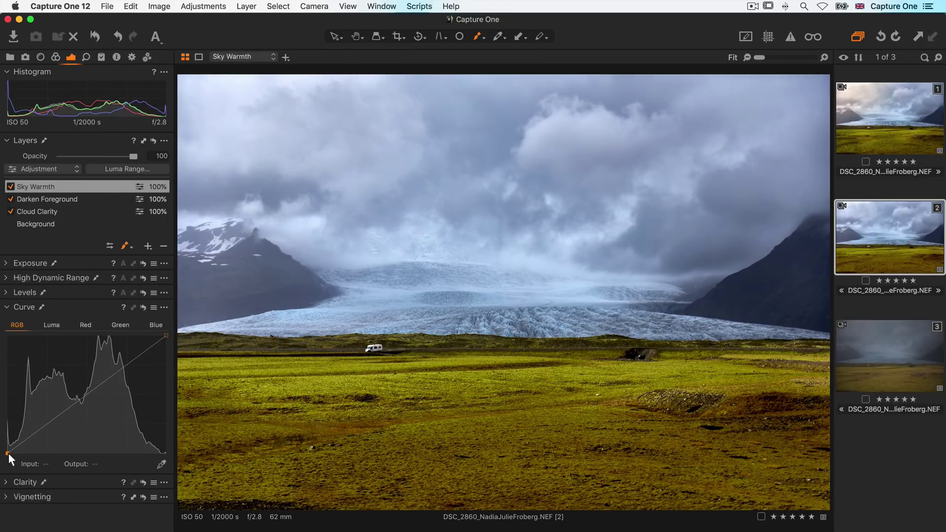
{"action": "left_click_drag", "start_coordinate": [8, 456], "coordinate": [7, 415]}
{"action": "left_click", "coordinate": [56, 58]}
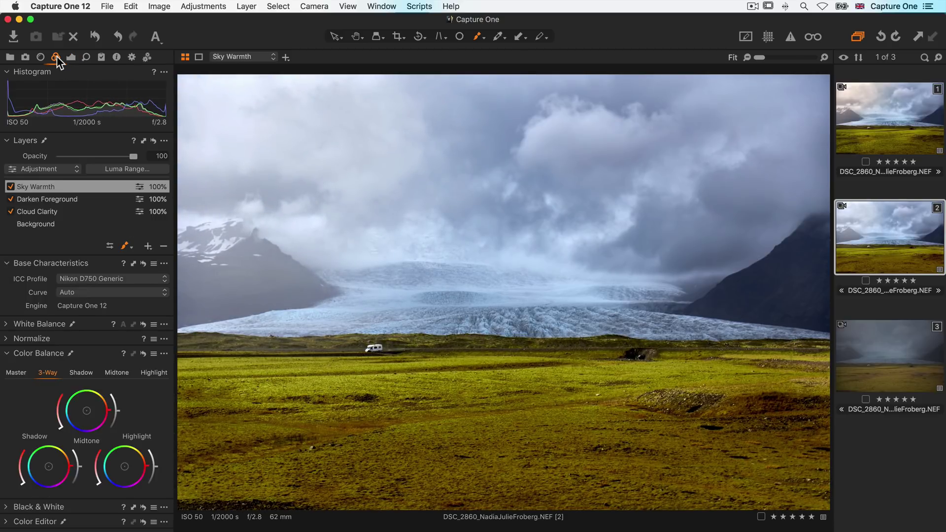
{"action": "left_click", "coordinate": [21, 376]}
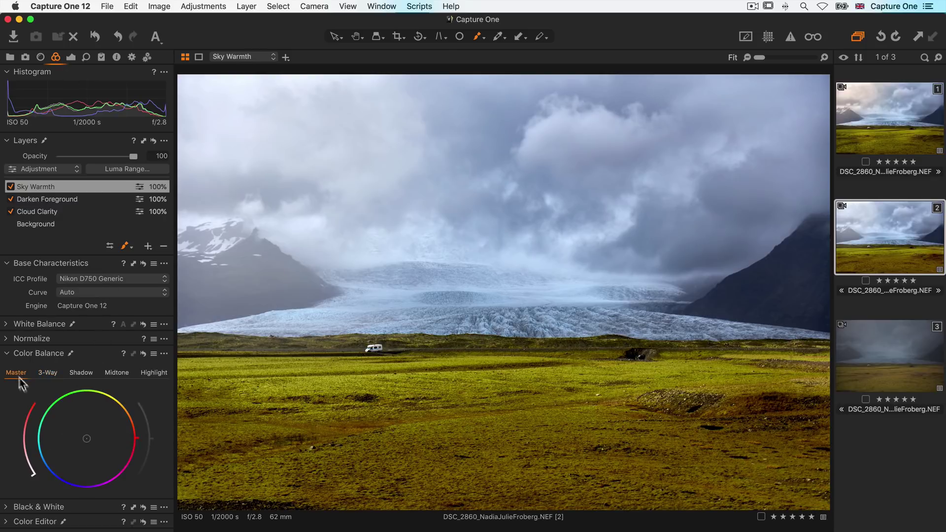
{"action": "left_click_drag", "start_coordinate": [91, 437], "coordinate": [100, 424]}
Try warming the highlights wheel, undo it, and set the layer opacity to 69%
{"action": "left_click", "coordinate": [150, 373]}
{"action": "left_click_drag", "start_coordinate": [87, 438], "coordinate": [101, 424]}
{"action": "key", "text": "super+z"}
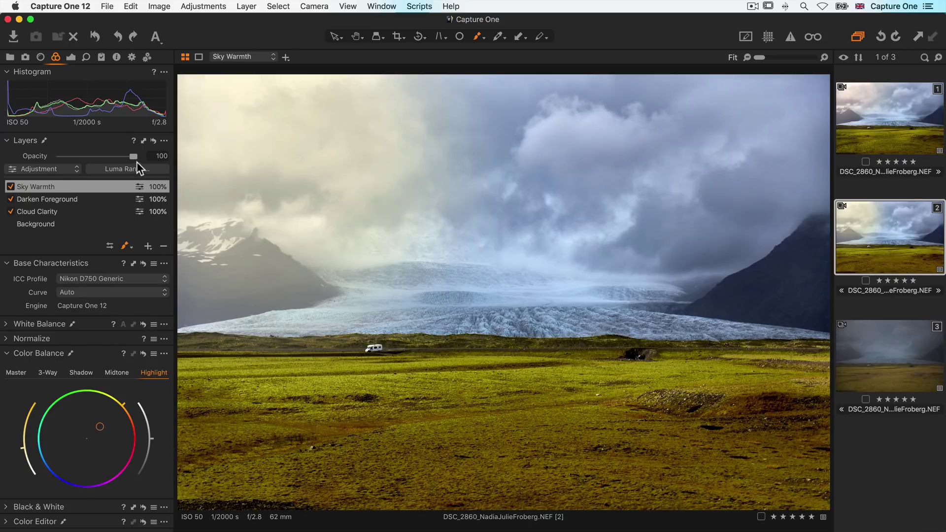
{"action": "left_click_drag", "start_coordinate": [134, 156], "coordinate": [102, 156]}
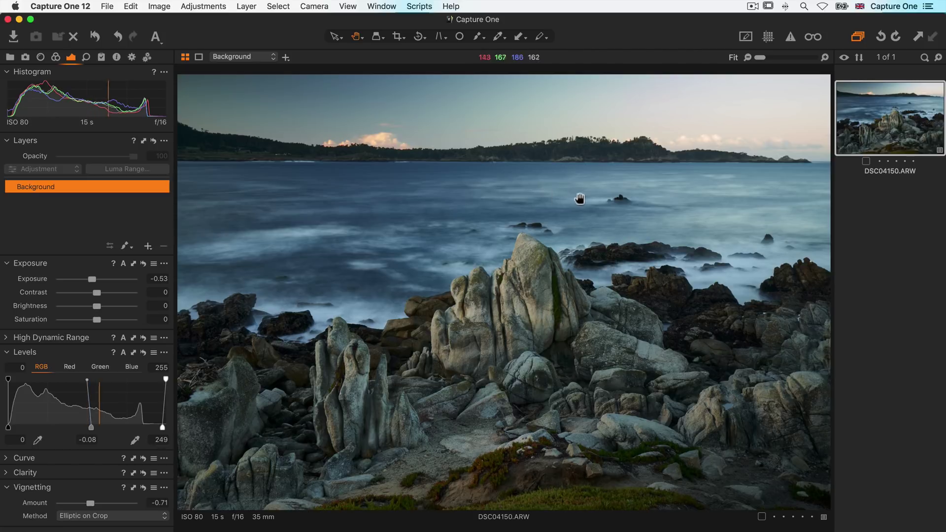
Zoom to 100% on the water and add heal layer Repair Layer 1 with the Draw Mask brush
{"action": "left_click", "coordinate": [580, 199]}
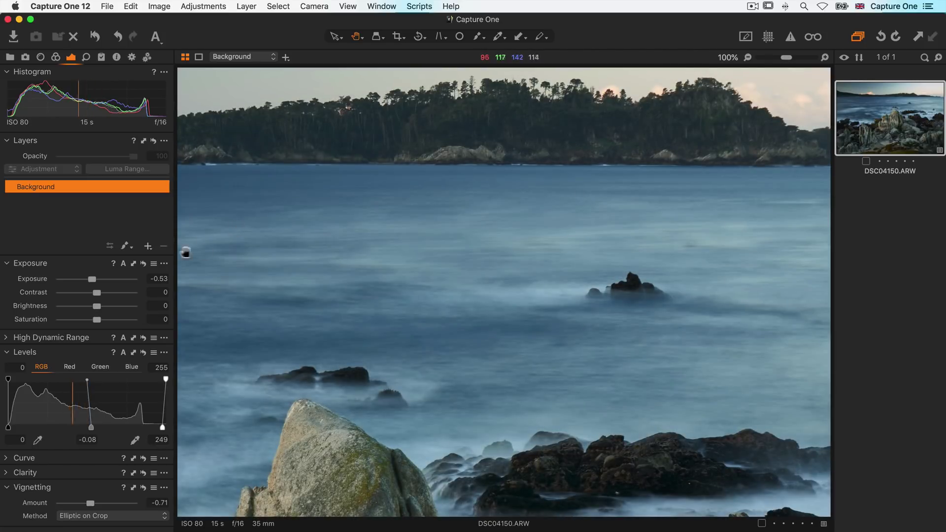
{"action": "left_click", "coordinate": [148, 246]}
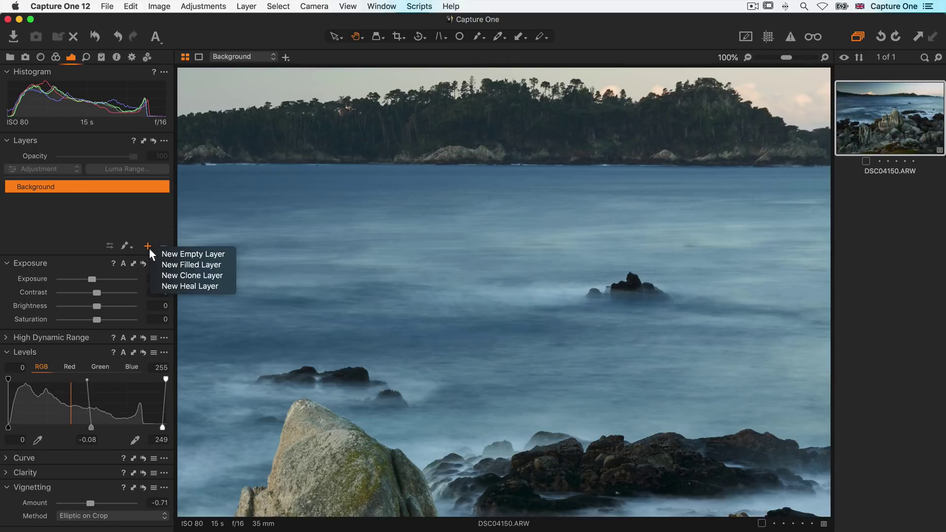
{"action": "left_click", "coordinate": [155, 287]}
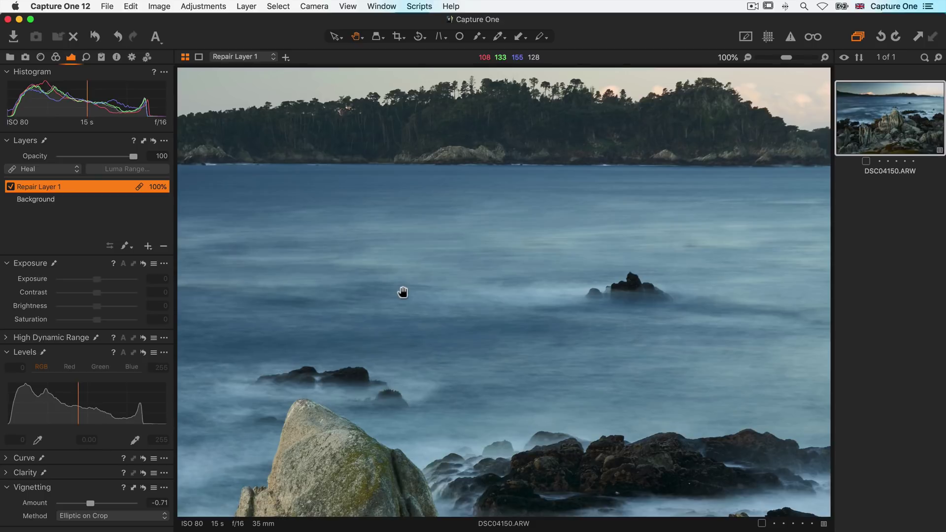
{"action": "key", "text": "b"}
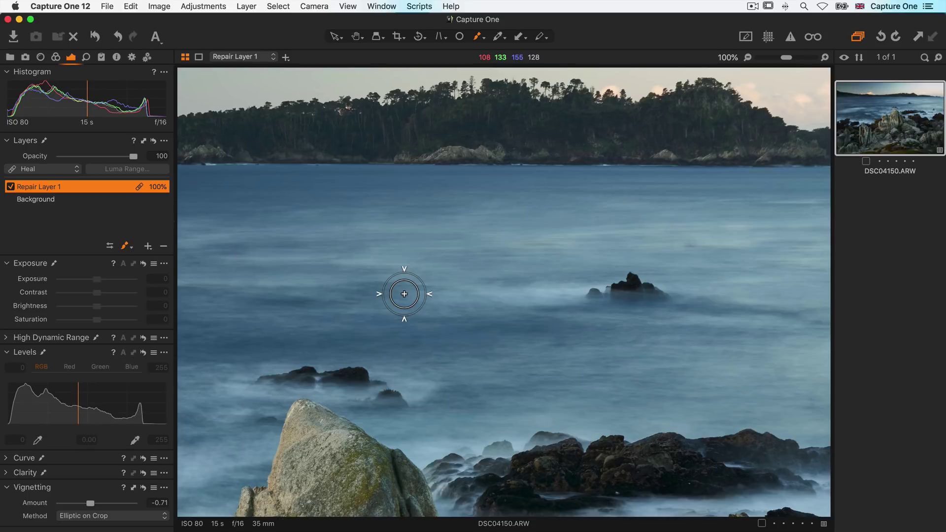
{"action": "key", "text": "alt"}
Heal the small rock from nearby smooth water, then nudge the source point to refine the patch
{"action": "left_click", "coordinate": [388, 272], "text": "alt"}
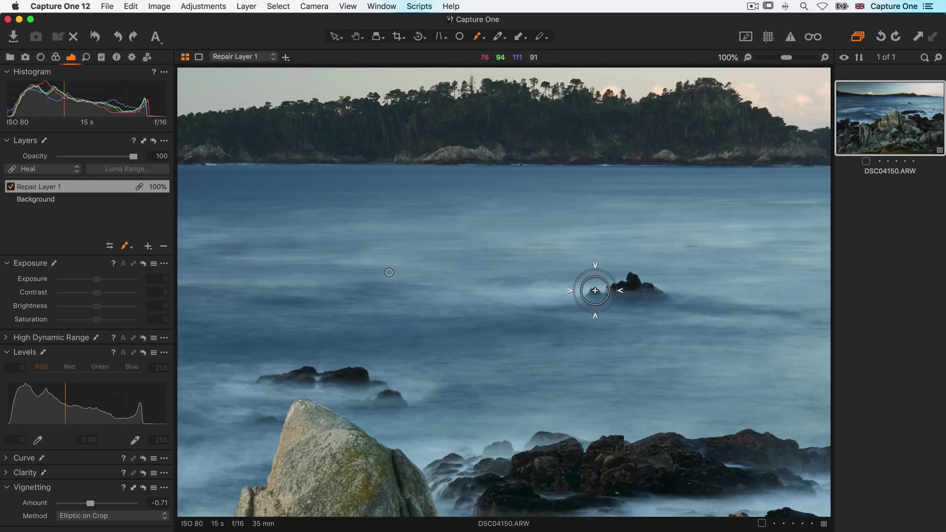
{"action": "mouse_move", "coordinate": [594, 290]}
{"action": "left_mouse_down"}
{"action": "mouse_move", "coordinate": [638, 281]}
{"action": "mouse_move", "coordinate": [665, 295]}
{"action": "mouse_move", "coordinate": [591, 291]}
{"action": "mouse_move", "coordinate": [599, 273]}
{"action": "mouse_move", "coordinate": [641, 278]}
{"action": "mouse_move", "coordinate": [662, 301]}
{"action": "mouse_move", "coordinate": [586, 306]}
{"action": "mouse_move", "coordinate": [596, 291]}
{"action": "left_mouse_up"}
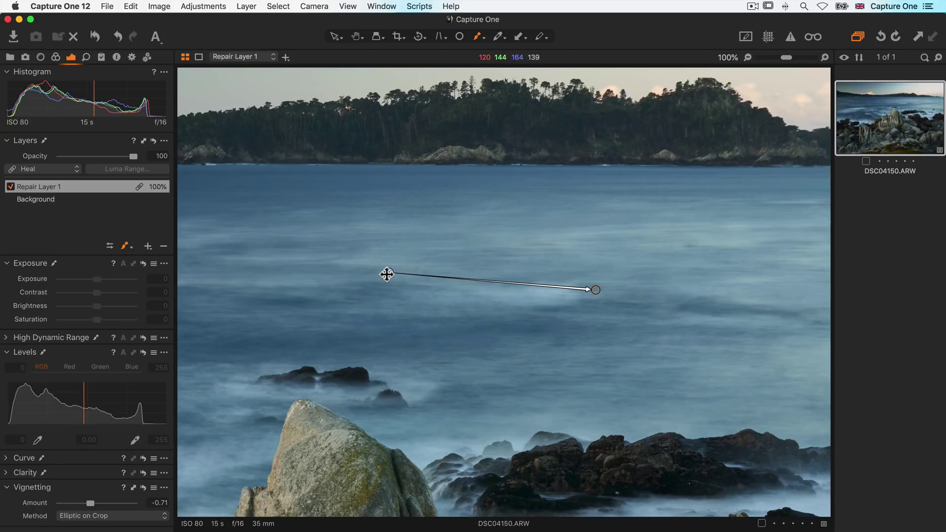
{"action": "left_click_drag", "start_coordinate": [387, 275], "coordinate": [357, 280]}
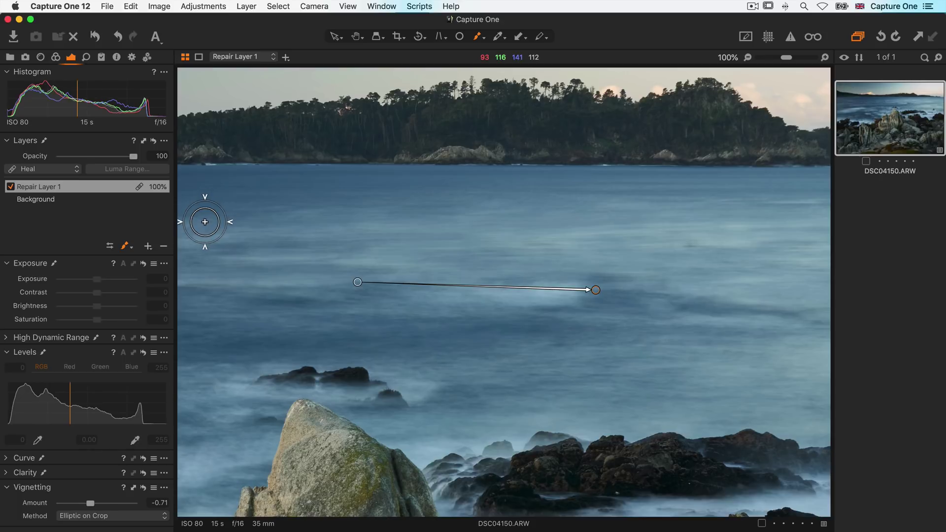
Try Repair Layer 1 as Clone, revert it to Heal, and fit the whole photo in view
{"action": "left_click", "coordinate": [44, 170]}
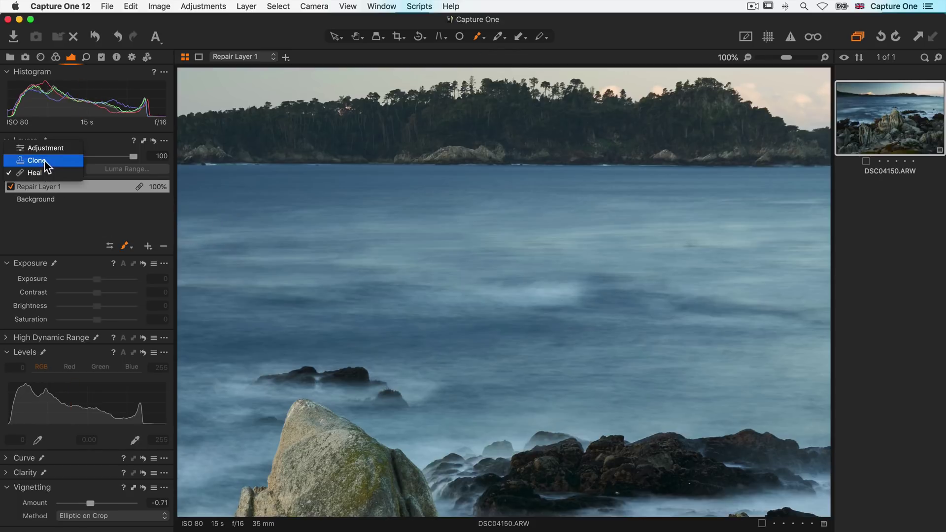
{"action": "left_click", "coordinate": [35, 160]}
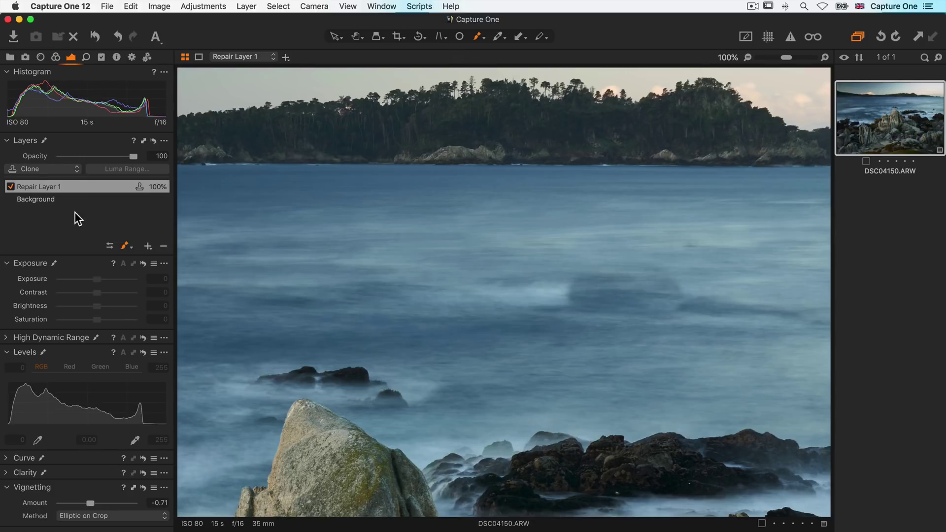
{"action": "left_click", "coordinate": [51, 169]}
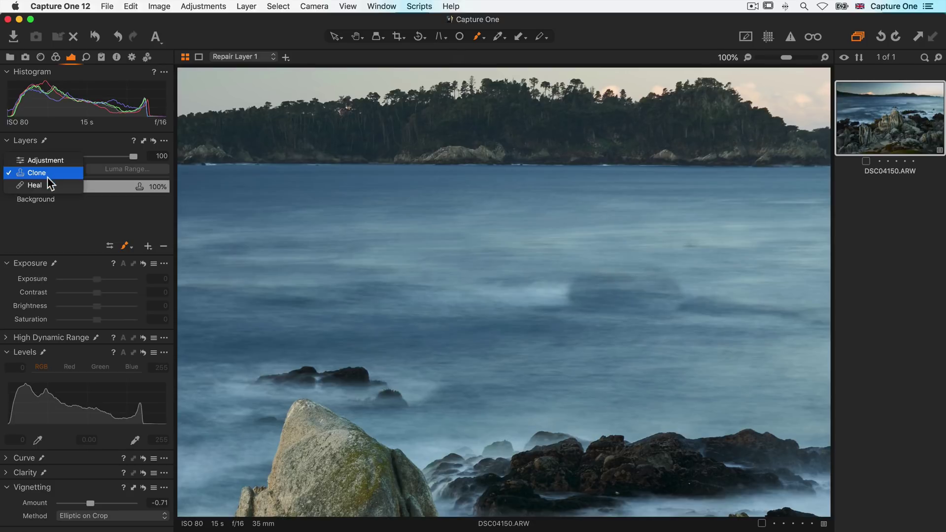
{"action": "left_click", "coordinate": [49, 186]}
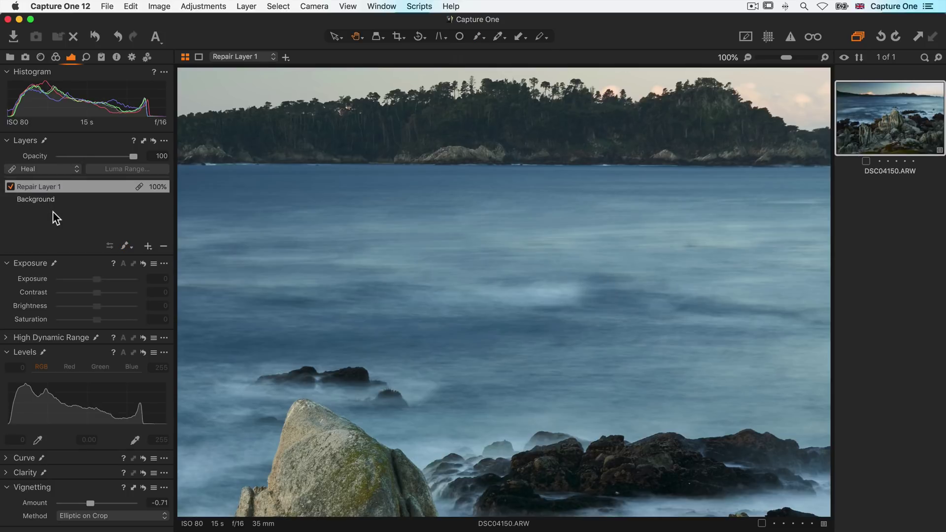
{"action": "key", "text": "h"}
{"action": "key", "text": "super+0"}
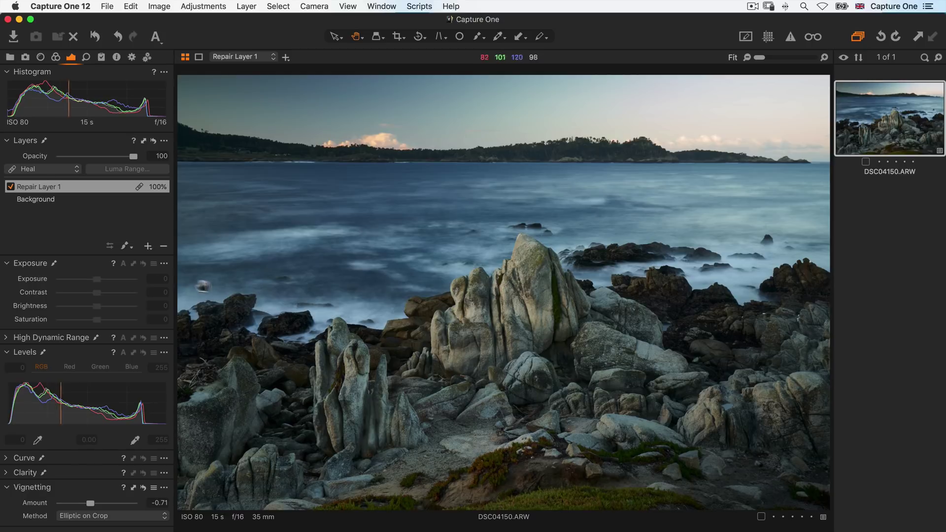
Drop the Background layer's exposure from -0.53 to -0.65
{"action": "left_click", "coordinate": [91, 201]}
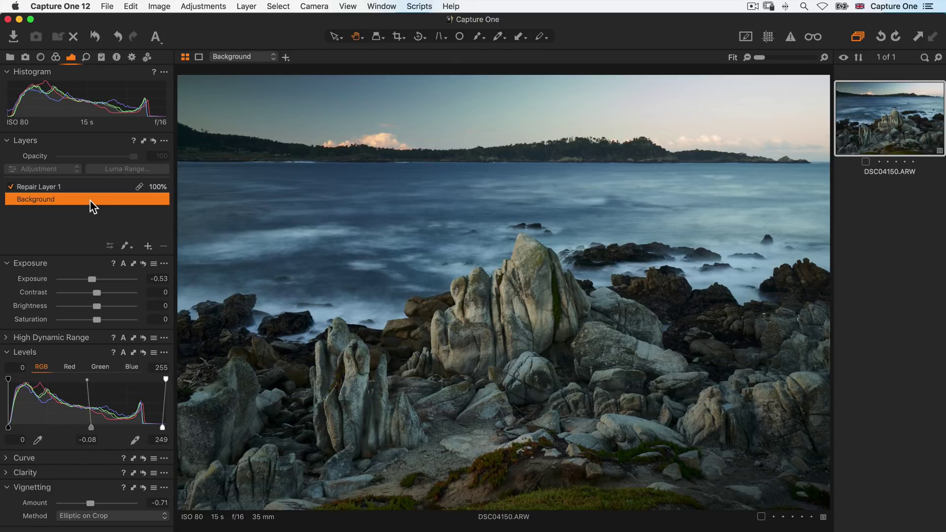
{"action": "left_click_drag", "start_coordinate": [92, 279], "coordinate": [91, 280]}
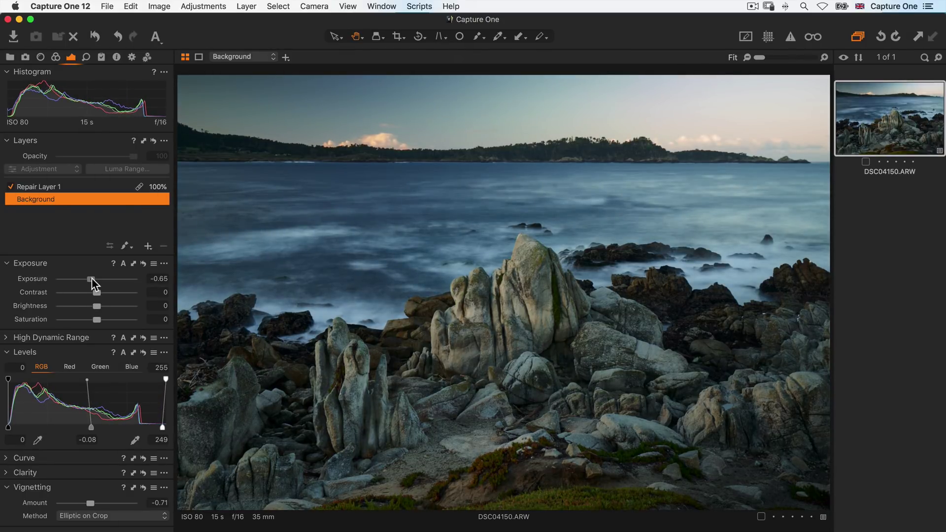